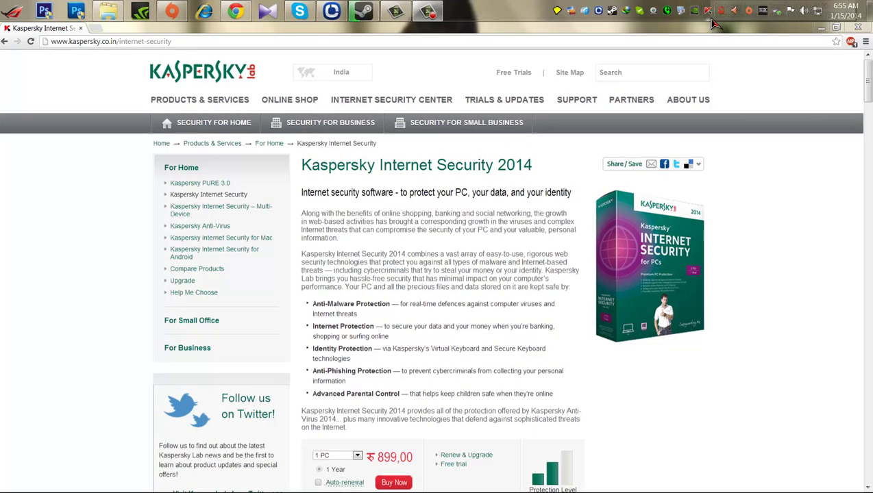
# - Bring up the Kaspersky 2013 window with its license warning, then open the Start menu
pyautogui.click(708, 11)
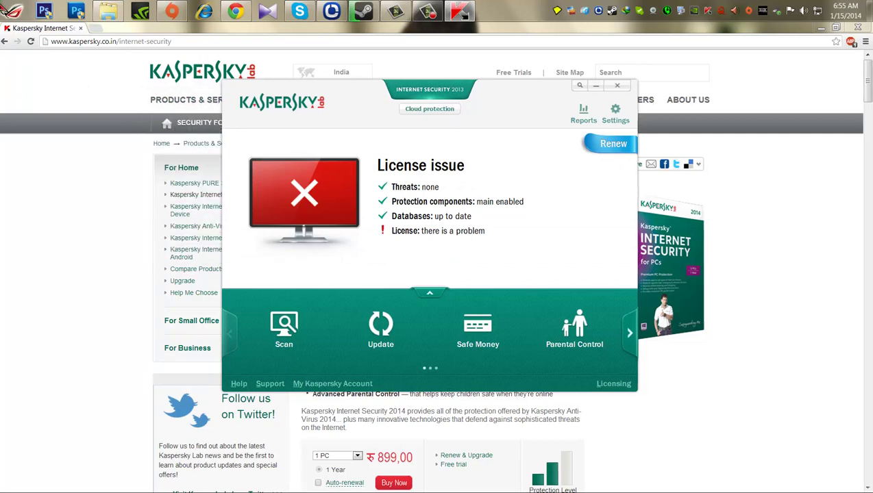
pyautogui.click(12, 11)
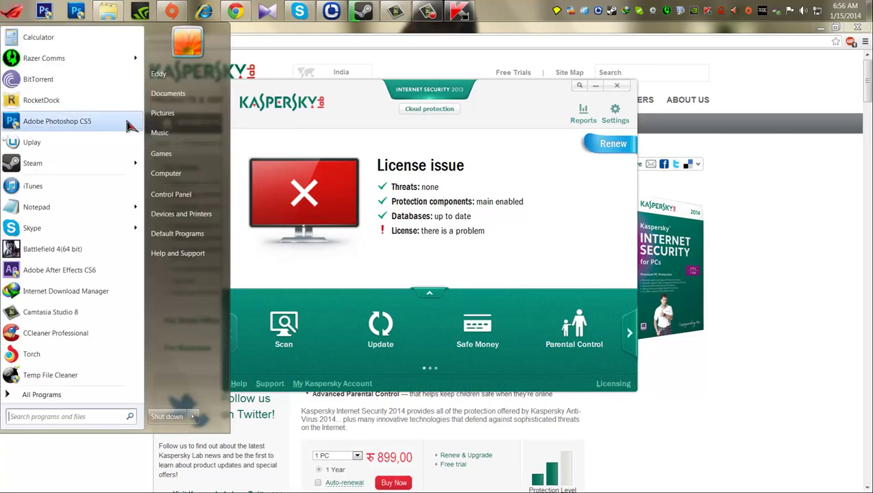
# - Open Control Panel's Uninstall a program list and jump to the Kaspersky entries
pyautogui.click(171, 194)
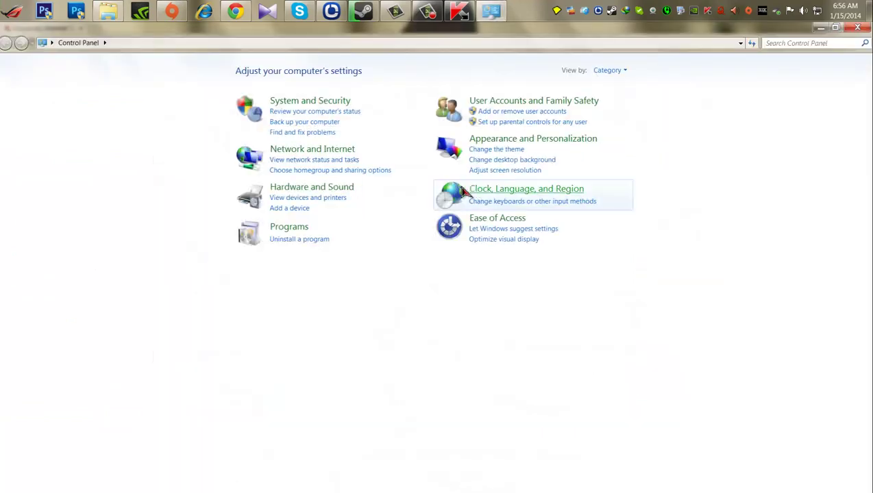
pyautogui.click(276, 245)
pyautogui.scroll(-3, 463, 155)
pyautogui.click(463, 155)
pyautogui.press('k')
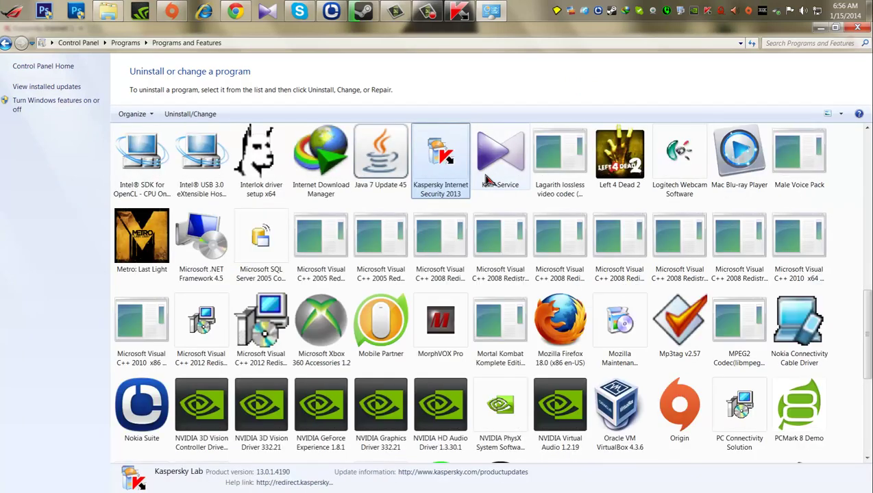
# - Exit Kaspersky protection from the tray, then select Kaspersky Internet Security 2013 in the list
pyautogui.rightClick(709, 12)
pyautogui.click(745, 120)
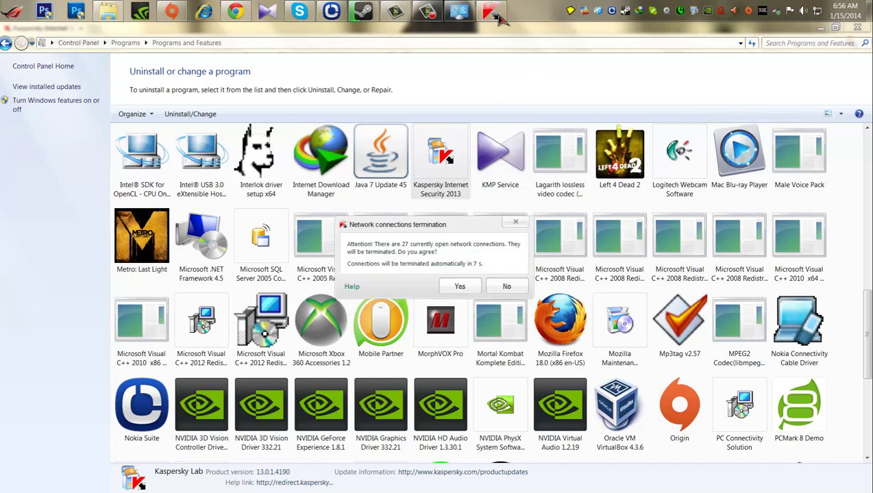
pyautogui.rightClick(502, 14)
pyautogui.rightClick(529, 13)
pyautogui.click(576, 74)
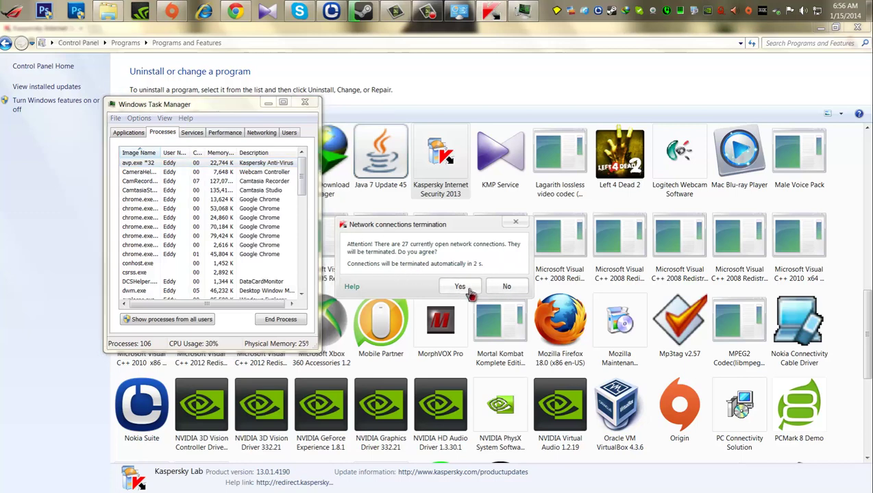
pyautogui.click(462, 286)
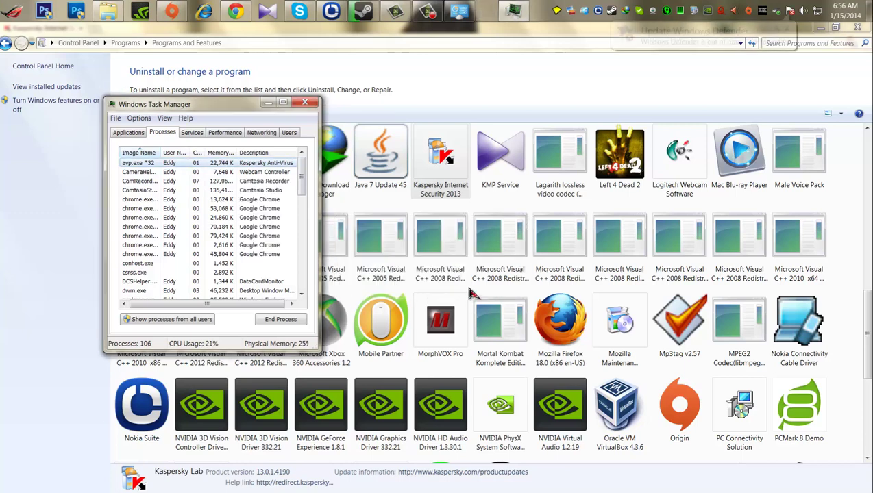
pyautogui.click(305, 102)
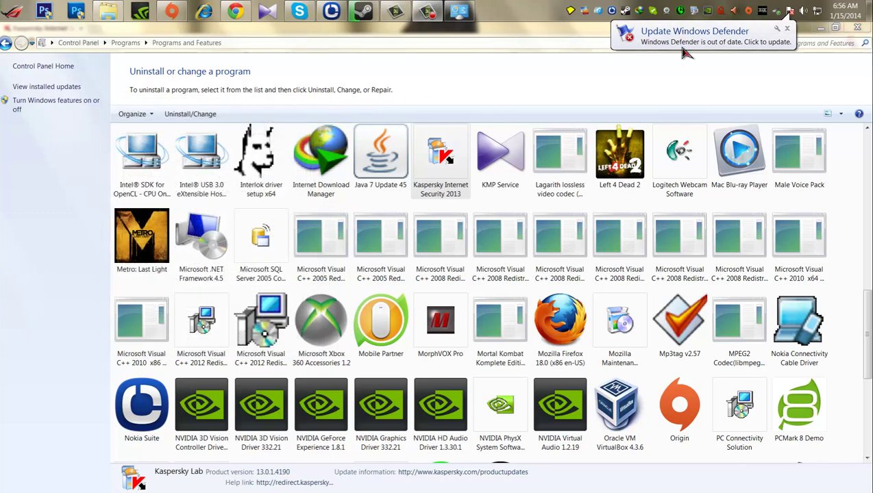
pyautogui.click(788, 30)
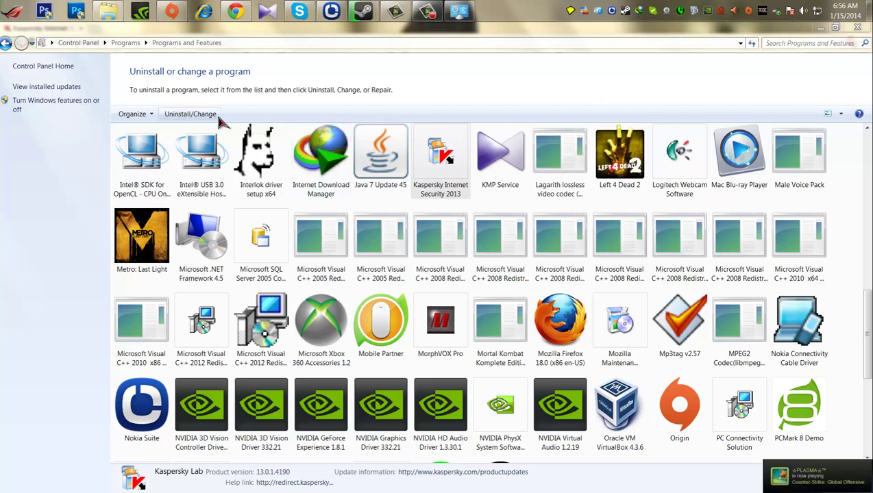
pyautogui.click(445, 157)
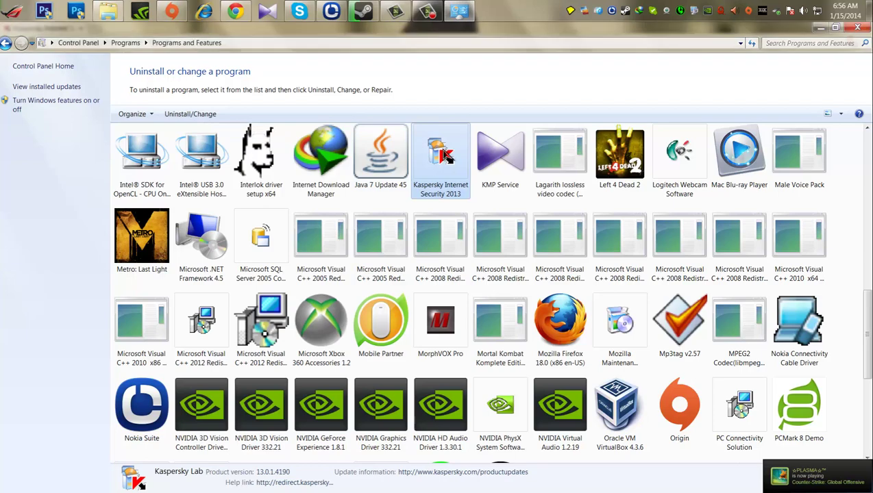
# - Launch the 2013 uninstaller, keeping quarantine files, operating settings and iChecker data
pyautogui.click(197, 117)
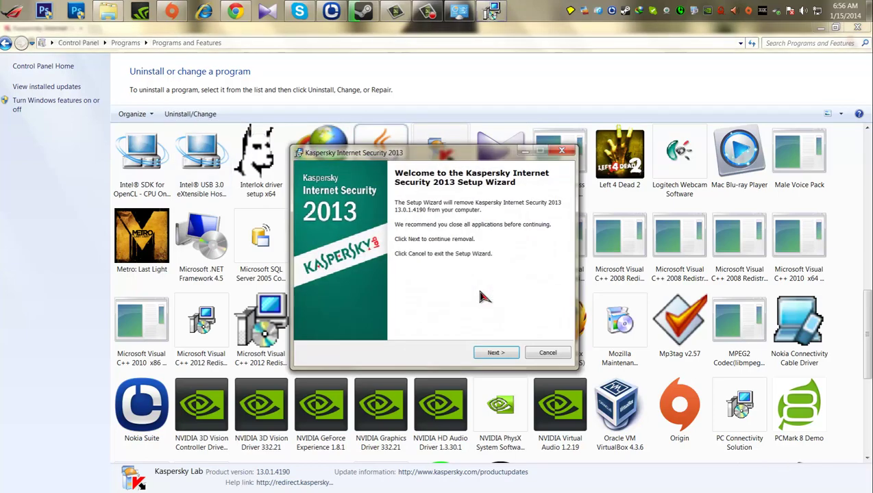
pyautogui.press('Return')
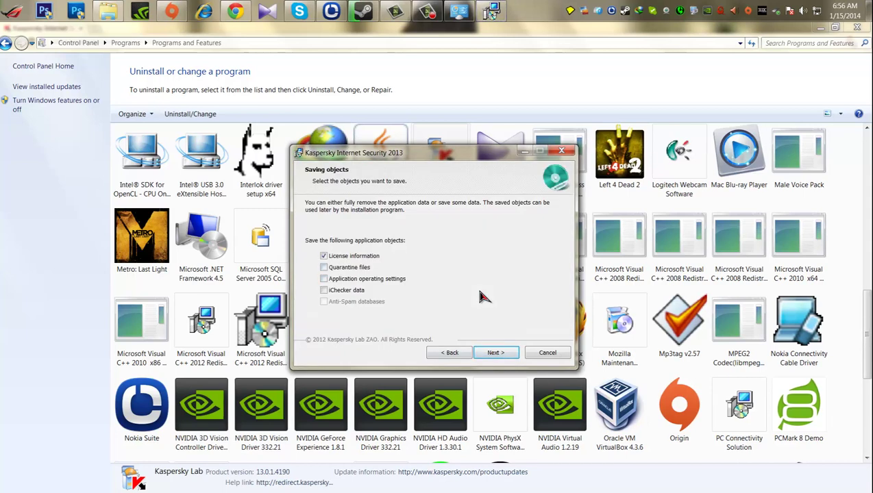
pyautogui.press('Tab')
pyautogui.press('space')
pyautogui.press('Tab')
pyautogui.press('space')
pyautogui.press('Tab')
pyautogui.press('space')
pyautogui.press('Return')
pyautogui.press('Return')
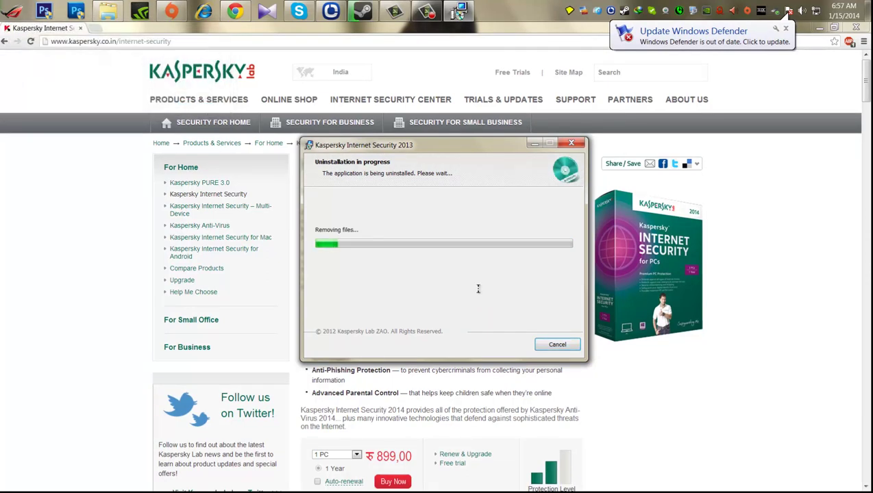
# - Scroll through the Benefits and Key Features on the kaspersky.co.in Internet Security 2014 page
pyautogui.scroll(-1, 109, 230)
pyautogui.scroll(-4, 111, 230)
pyautogui.scroll(-4, 111, 230)
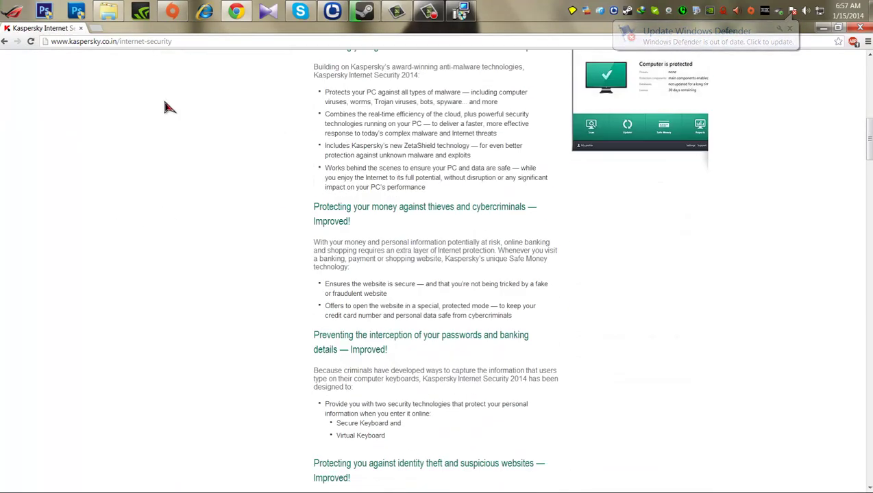
pyautogui.scroll(-5, 224, 136)
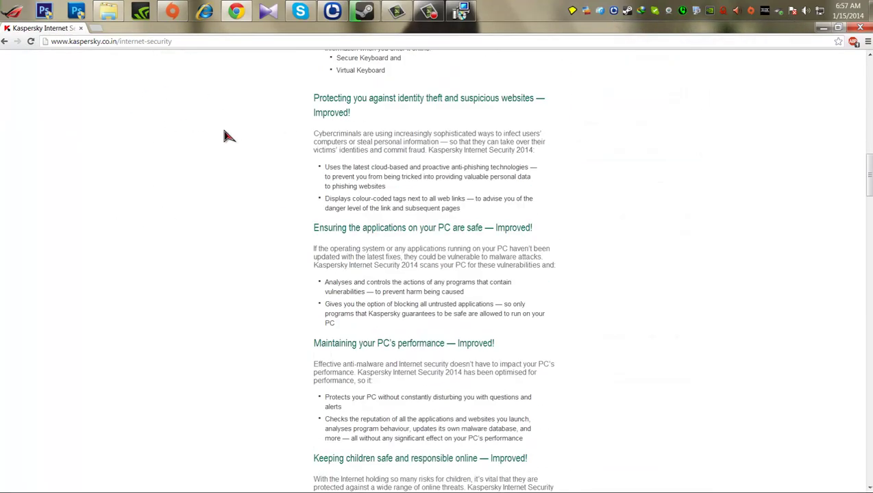
pyautogui.scroll(-1, 224, 136)
pyautogui.scroll(-2, 224, 136)
pyautogui.scroll(-1, 224, 136)
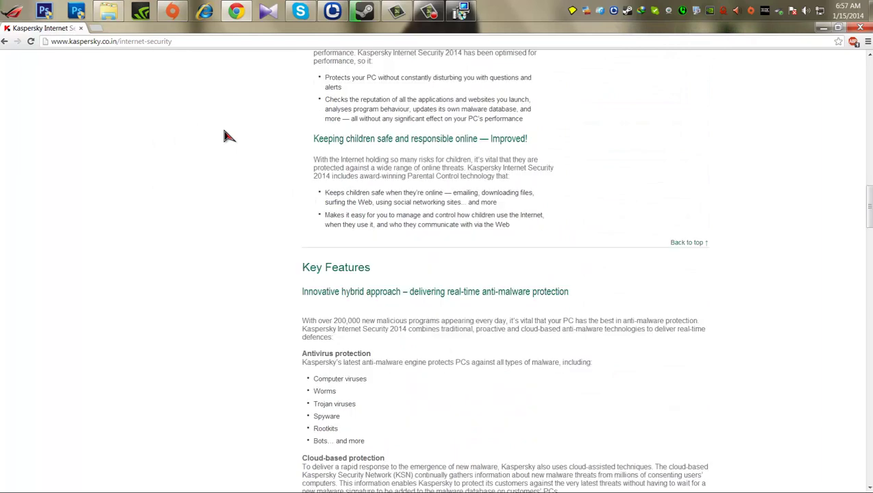
pyautogui.scroll(-1, 224, 137)
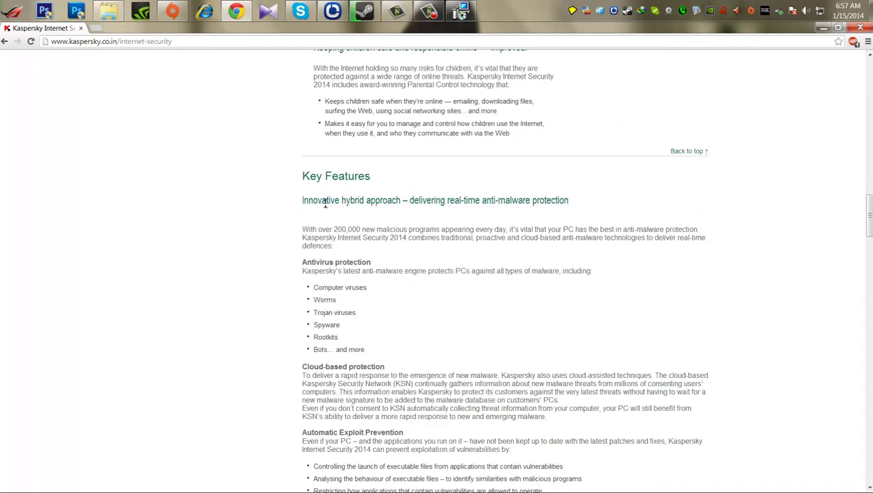
pyautogui.moveTo(301, 176); pyautogui.dragTo(427, 180)
pyautogui.scroll(-1, 427, 180)
pyautogui.scroll(-1, 427, 180)
pyautogui.scroll(-3, 385, 194)
pyautogui.scroll(-3, 385, 194)
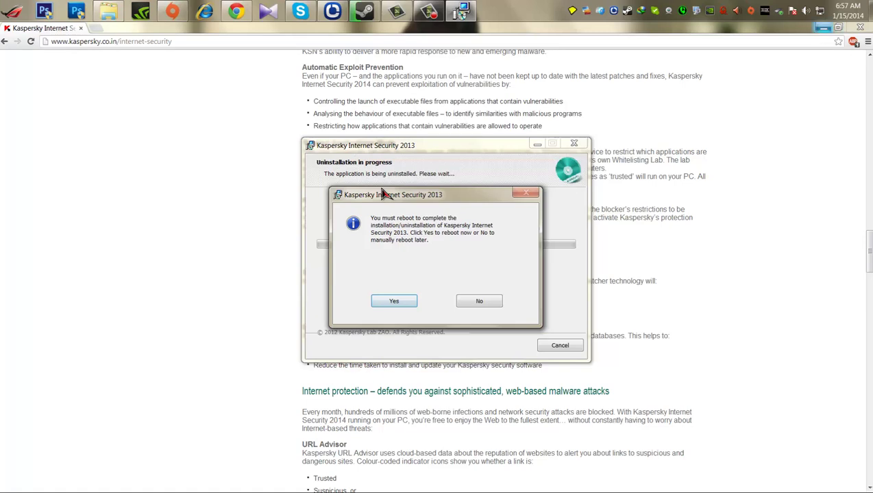
# - Minimize the Chrome window showing the Kaspersky product page
pyautogui.click(823, 28)
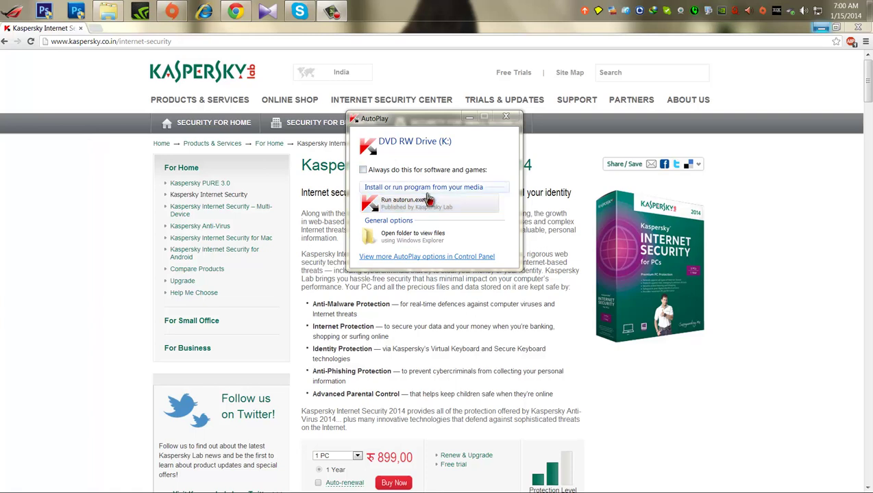
# - Run autorun.exe from the Kaspersky disc to start the installer
pyautogui.click(404, 202)
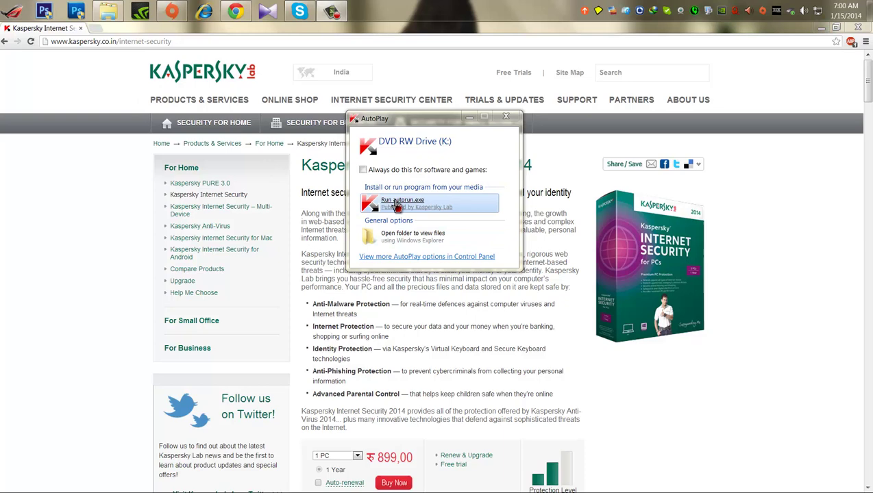
pyautogui.click(398, 204)
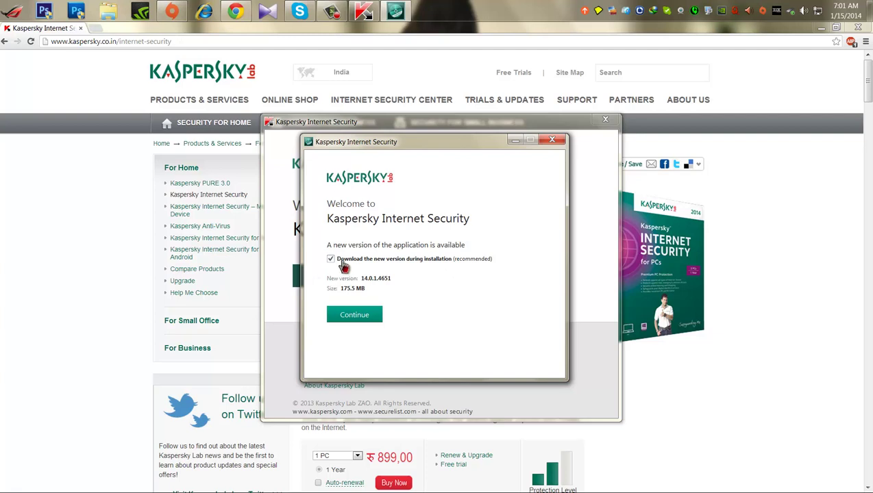
# - Turn off downloading newer version 14.0.1.4651 and continue with the disc's version
pyautogui.click(342, 264)
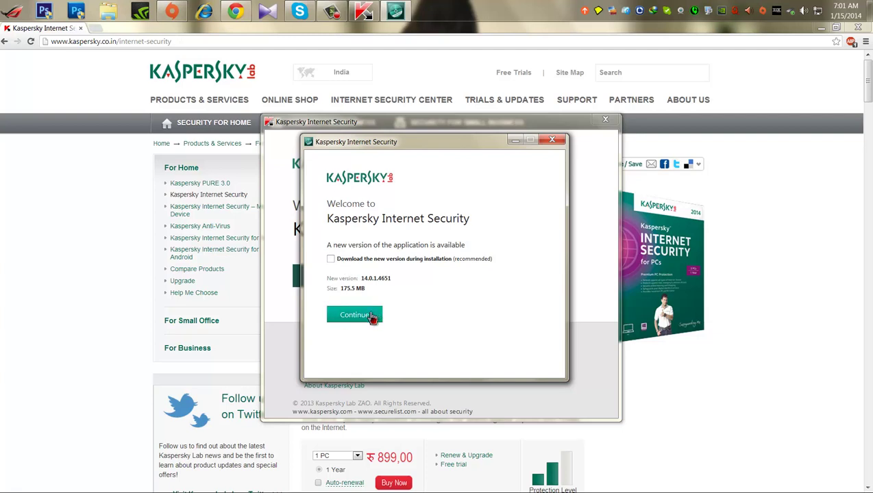
pyautogui.click(372, 318)
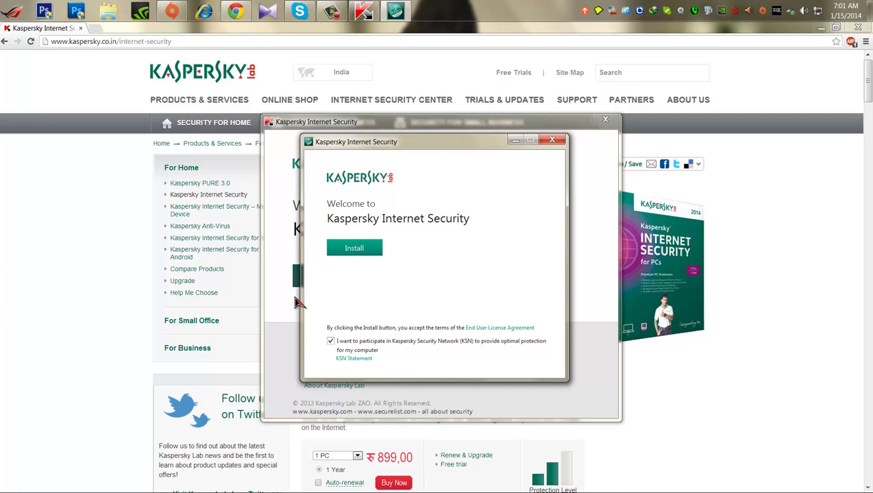
# - Start the Kaspersky Internet Security 2014 installation
pyautogui.click(365, 252)
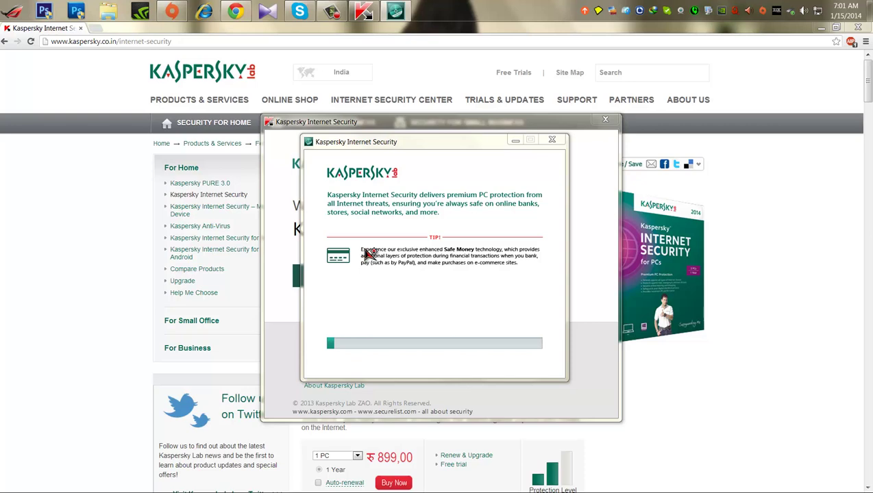
pyautogui.click(365, 254)
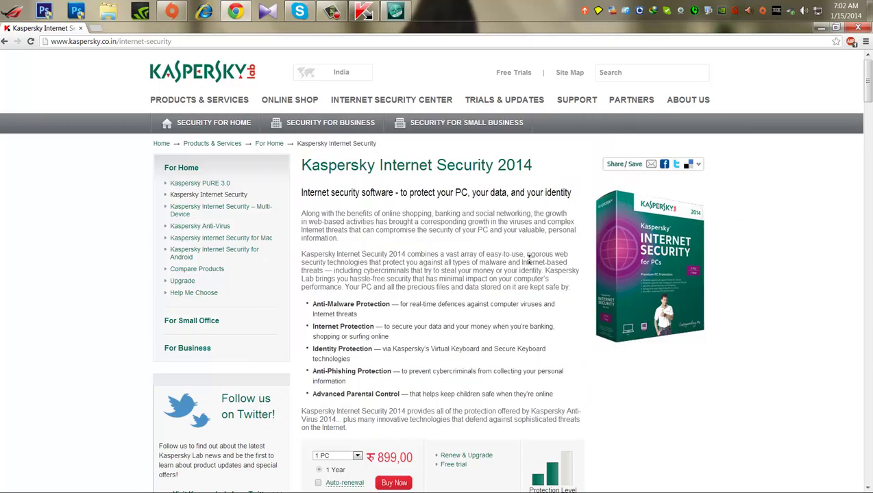
# - Highlight the Anti-Malware Protection and Internet Protection feature lines on the product page
pyautogui.scroll(-3, 533, 266)
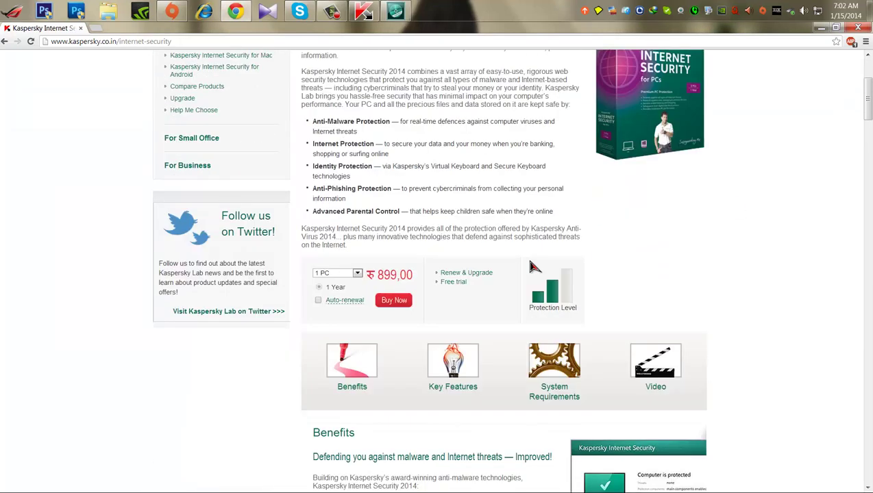
pyautogui.scroll(2, 532, 264)
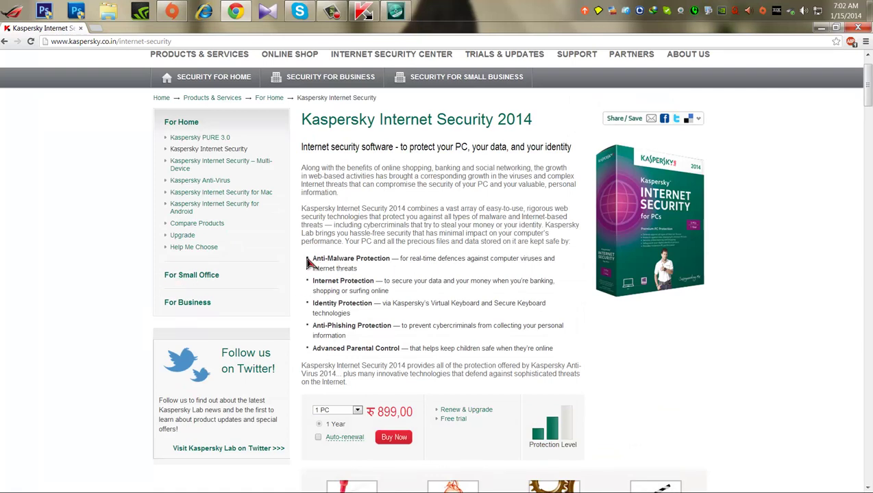
pyautogui.moveTo(308, 262); pyautogui.dragTo(387, 253)
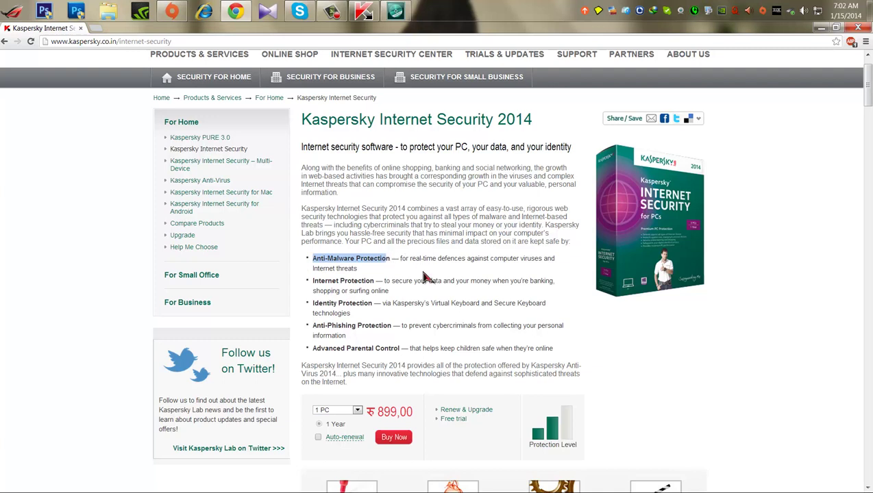
pyautogui.click(425, 276)
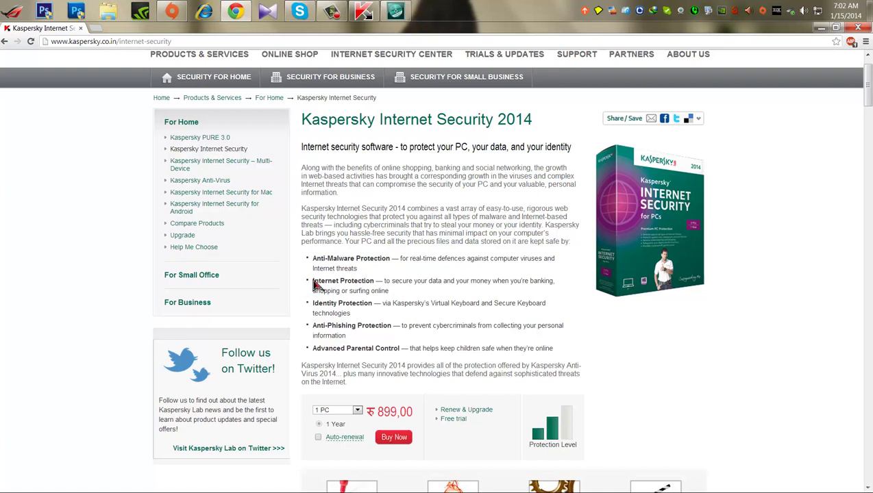
pyautogui.moveTo(313, 281); pyautogui.dragTo(374, 281)
pyautogui.click(388, 287)
pyautogui.moveTo(383, 281); pyautogui.dragTo(554, 280)
pyautogui.click(405, 323)
# - Highlight Advanced Parental Control, then scroll to the Safe Money and anti-phishing Benefits
pyautogui.scroll(-1, 518, 297)
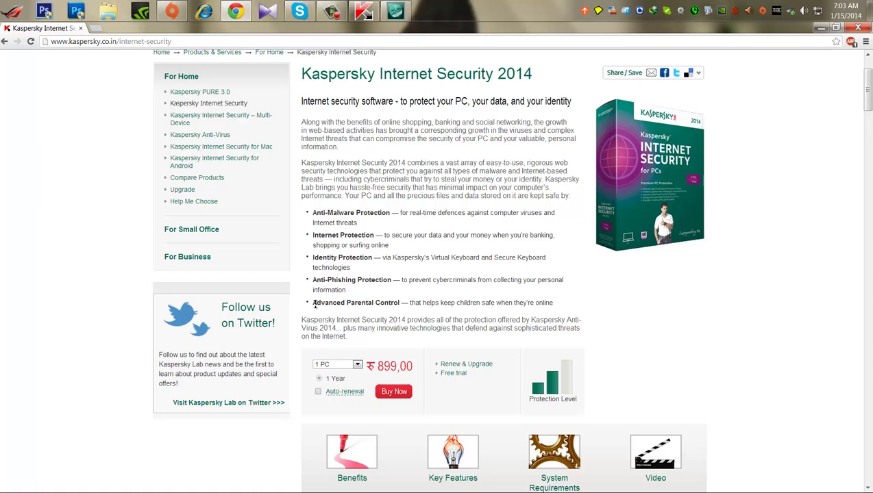
pyautogui.moveTo(314, 304); pyautogui.dragTo(394, 303)
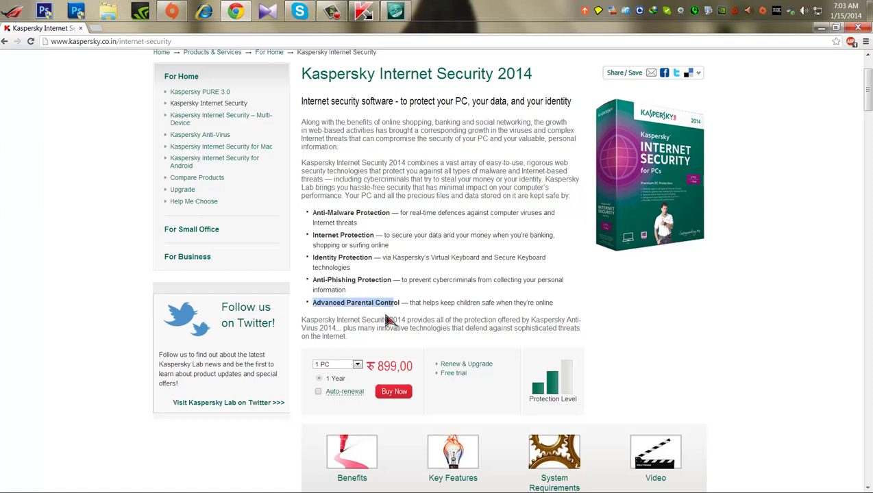
pyautogui.click(386, 320)
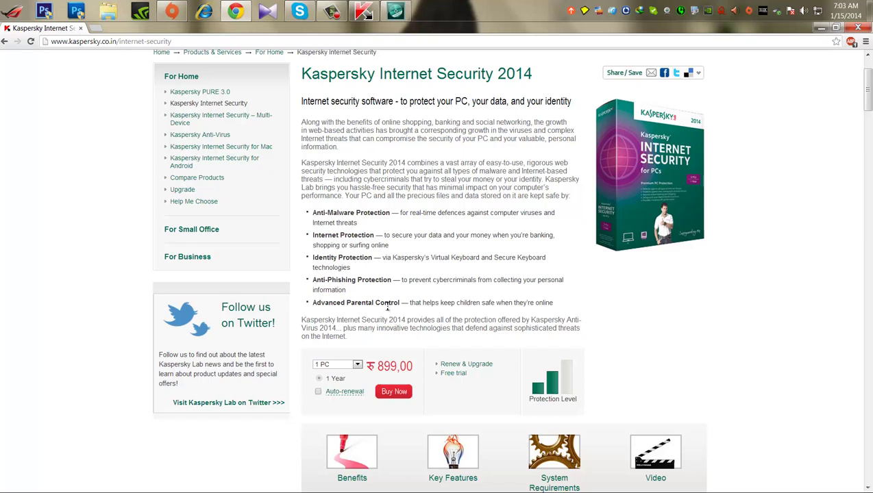
pyautogui.scroll(-2, 387, 308)
pyautogui.scroll(-2, 388, 312)
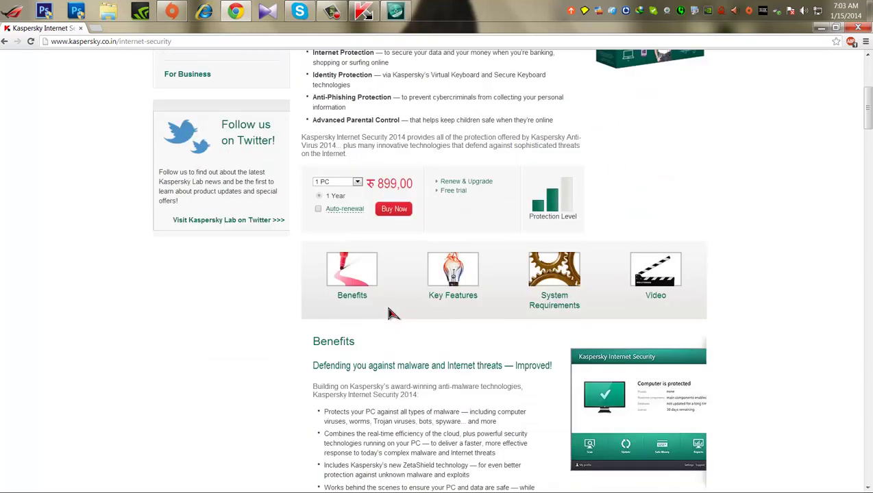
pyautogui.scroll(-1, 389, 313)
pyautogui.scroll(-1, 389, 312)
pyautogui.scroll(-2, 388, 310)
pyautogui.scroll(-3, 387, 307)
pyautogui.scroll(-3, 388, 308)
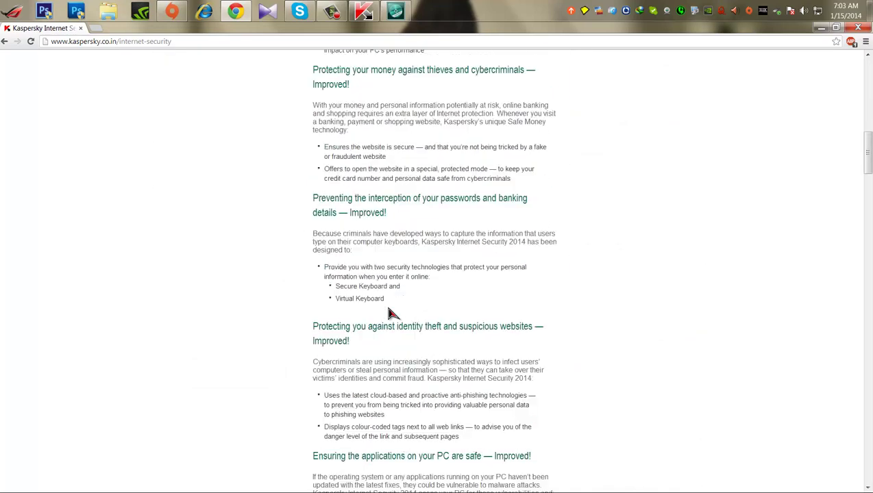
# - Finish setup with Start Kaspersky Internet Security checked, and move the splash window up
pyautogui.click(397, 17)
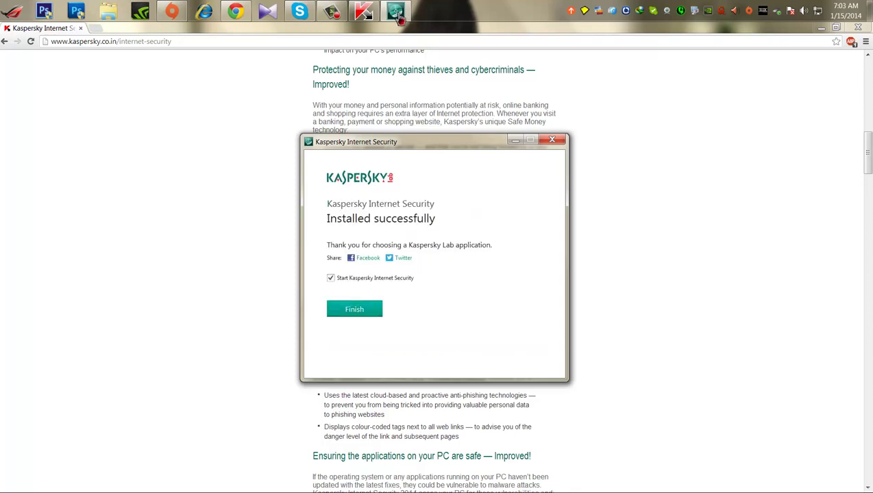
pyautogui.press('Return')
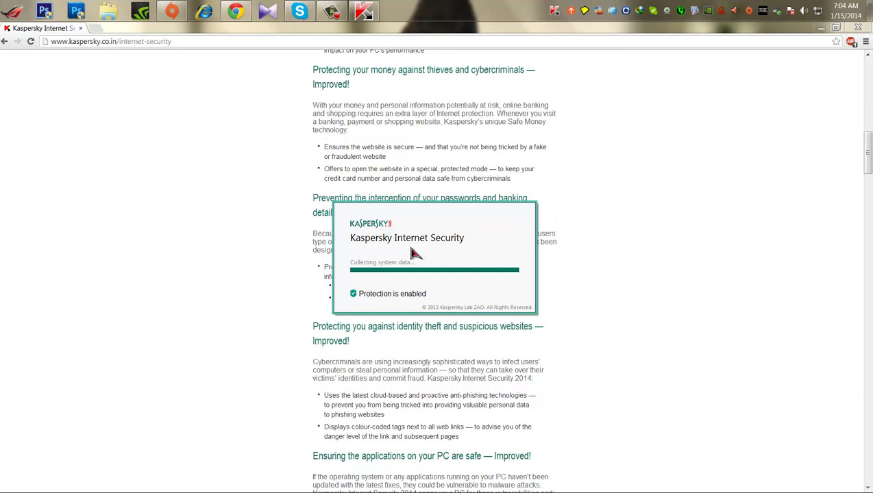
pyautogui.moveTo(411, 254)
pyautogui.mouseDown()
pyautogui.moveTo(467, 179)
pyautogui.moveTo(459, 193)
pyautogui.mouseUp()
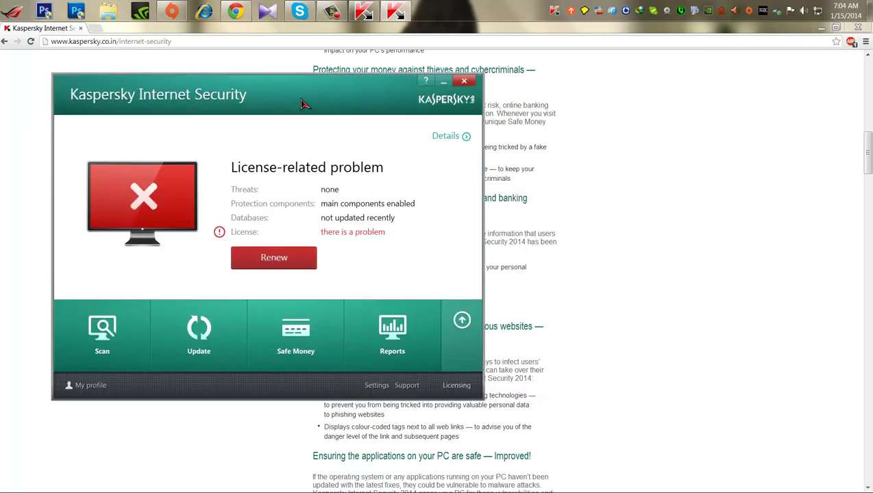
# - Move the Kaspersky main window to the centre of the screen
pyautogui.moveTo(301, 102); pyautogui.dragTo(483, 120)
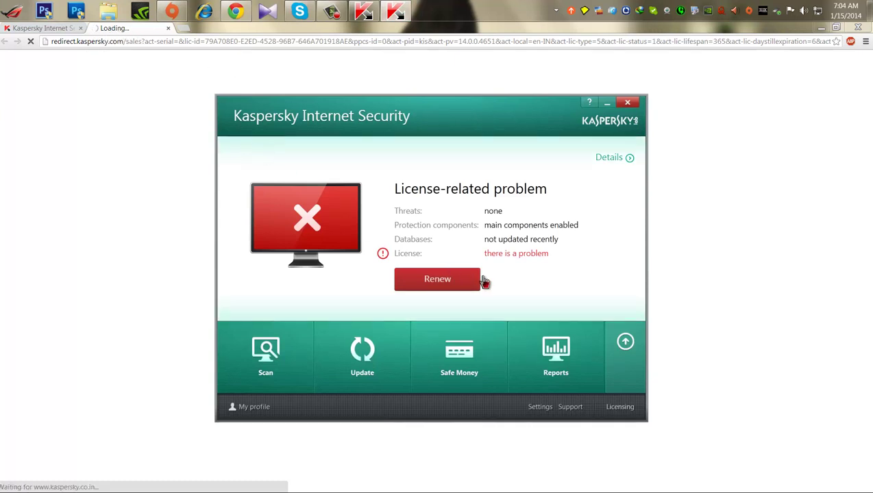
# - Open the Licensing details and choose to enter a new activation code
pyautogui.click(625, 409)
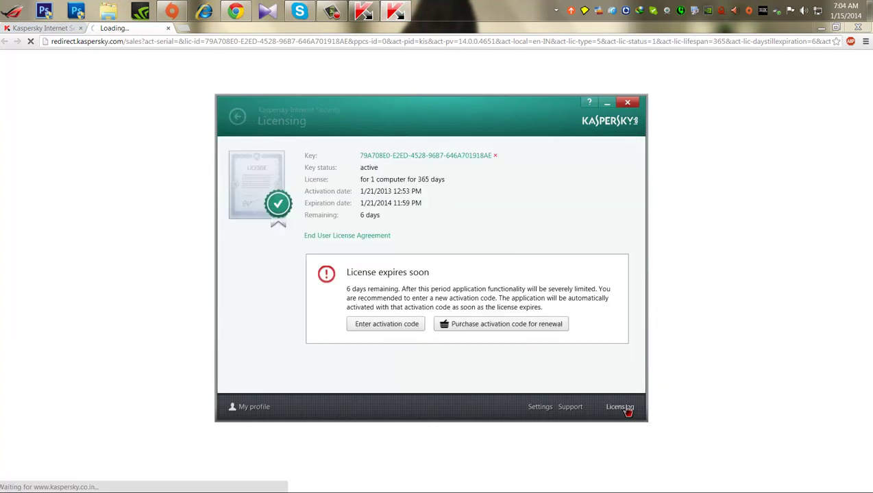
pyautogui.click(386, 325)
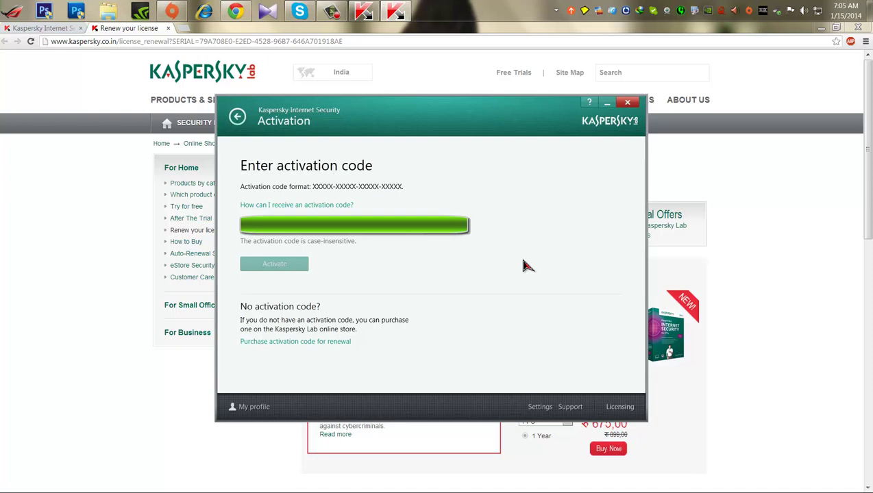
# - Paste the new activation code, activate it, and dismiss the success confirmation
pyautogui.hotkey('ctrl', 'v')
pyautogui.click(277, 264)
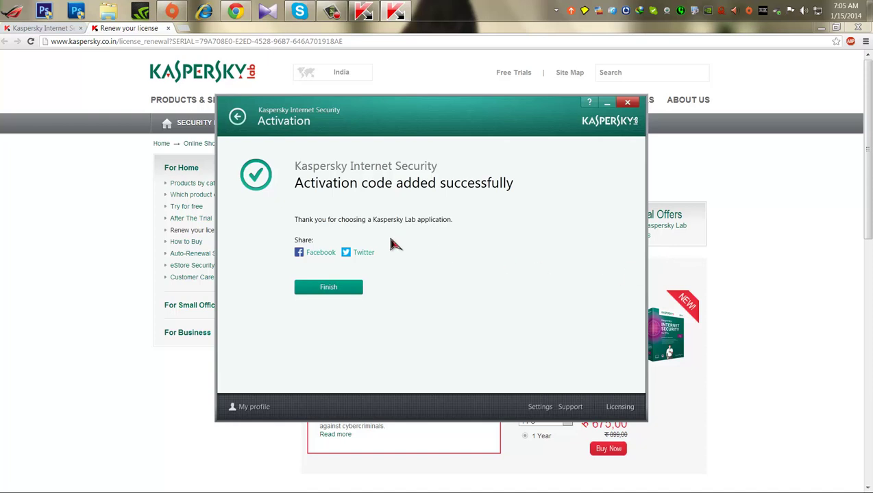
pyautogui.click(344, 289)
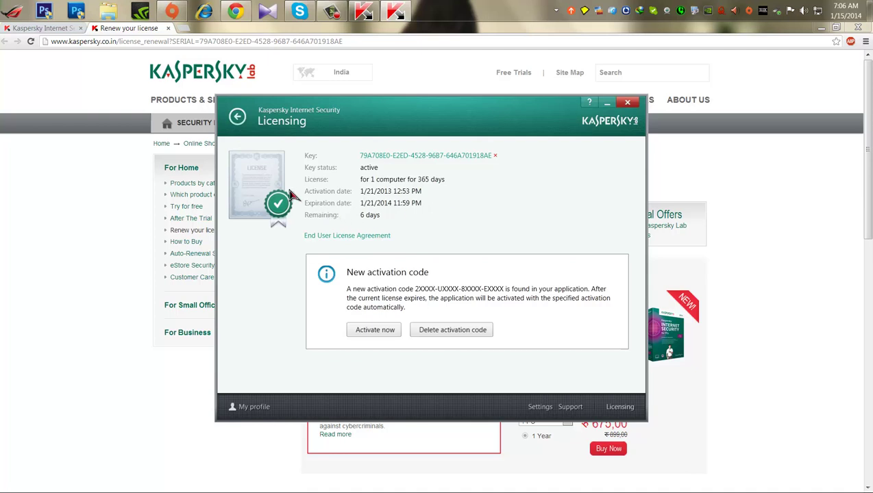
# - Return to the main status screen and open the outdated Databases problem details
pyautogui.click(238, 122)
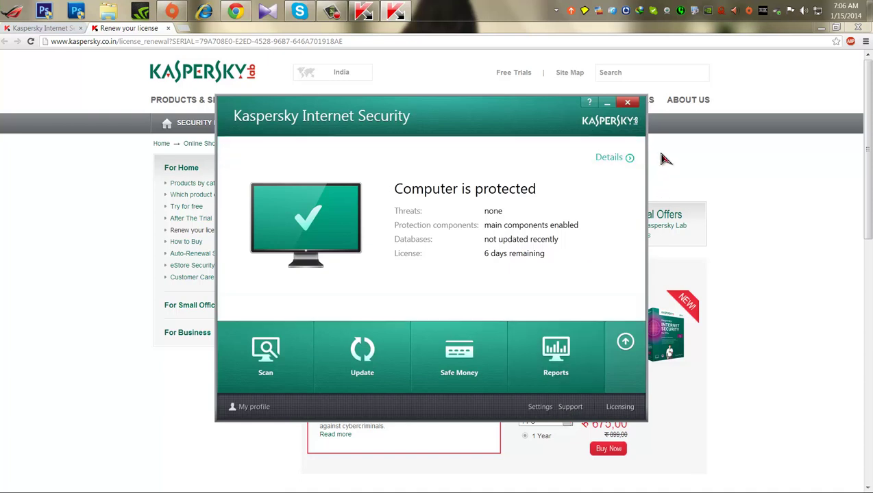
pyautogui.click(619, 164)
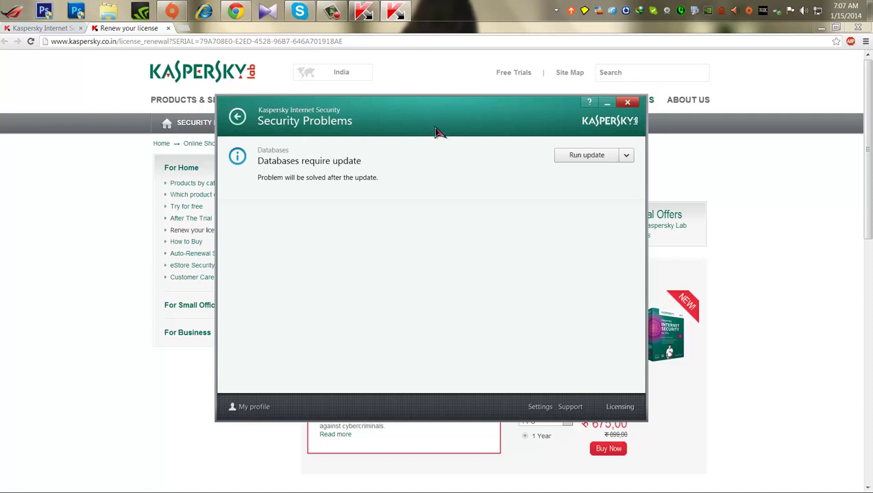
# - Run the database update from Security Problems, then expand the tile bar to reveal all tools
pyautogui.moveTo(447, 125); pyautogui.dragTo(463, 127)
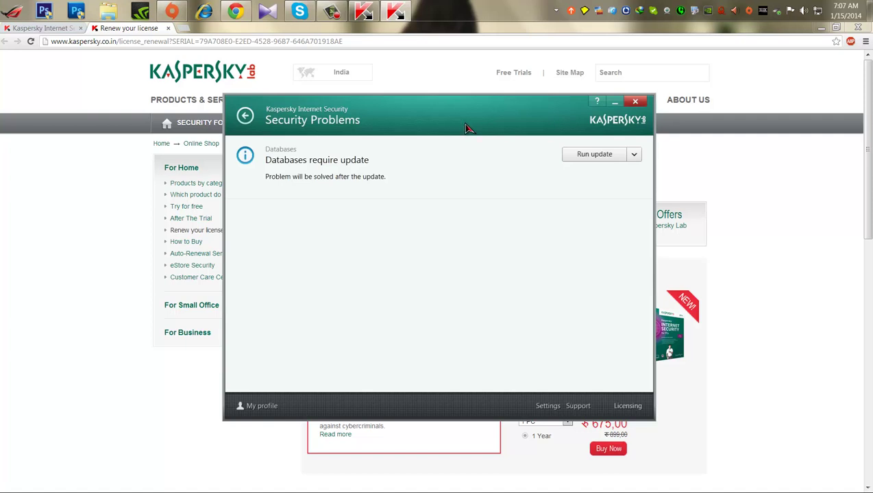
pyautogui.click(633, 155)
pyautogui.click(246, 116)
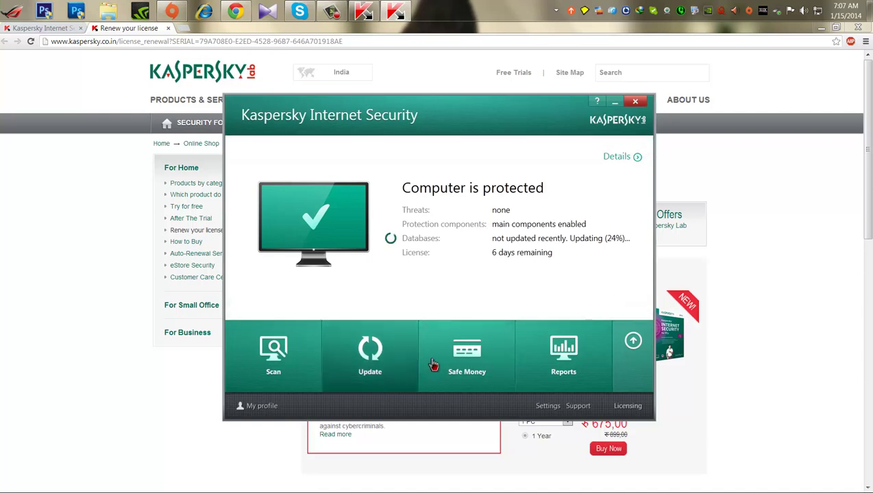
pyautogui.click(633, 340)
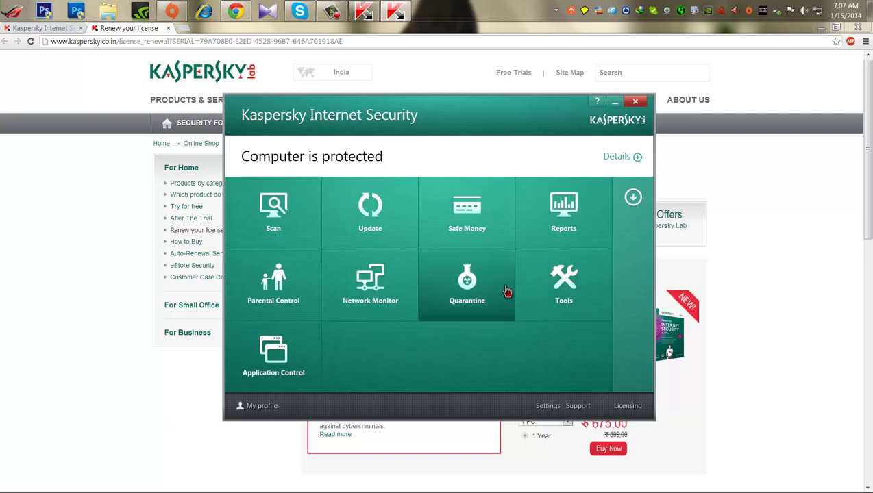
# - Open Settings and browse the Protection Center and Performance sections
pyautogui.click(548, 406)
pyautogui.click(274, 179)
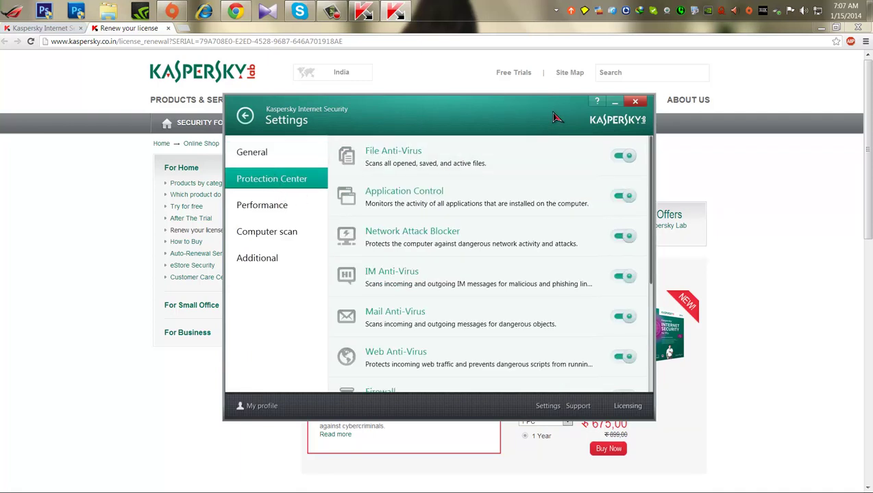
pyautogui.scroll(-2, 553, 274)
pyautogui.scroll(-3, 556, 288)
pyautogui.scroll(-1, 556, 289)
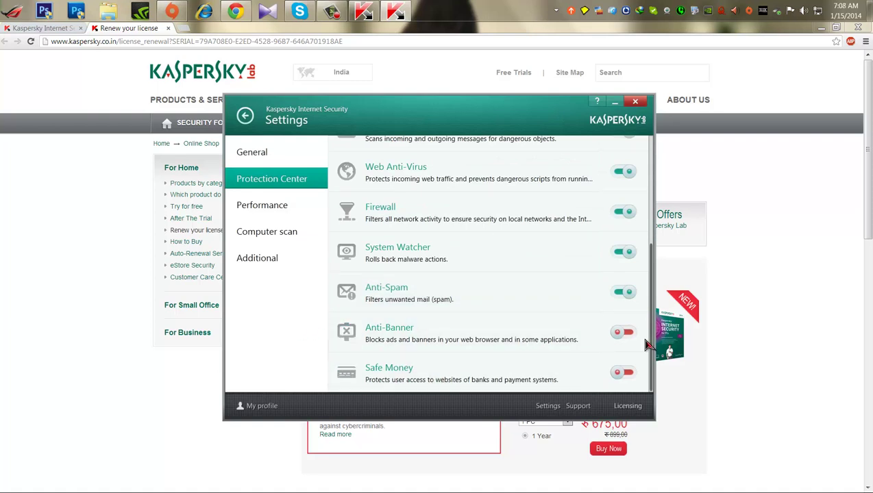
pyautogui.click(270, 206)
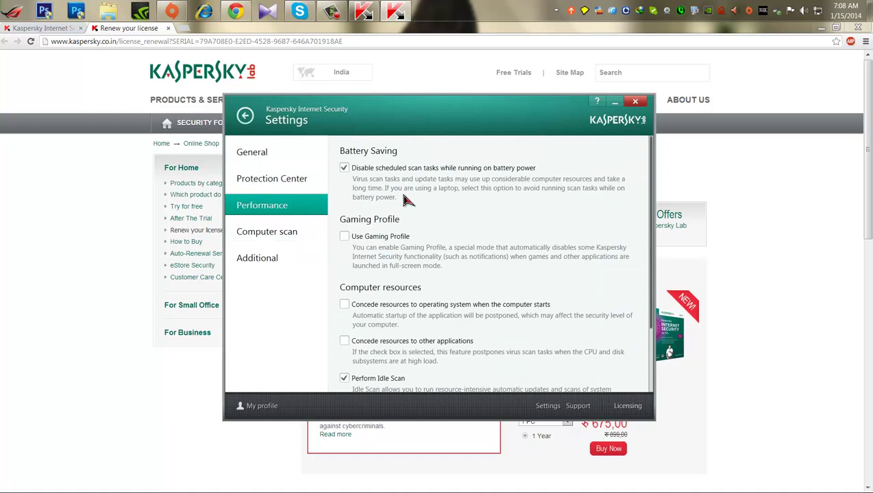
pyautogui.scroll(-1, 405, 199)
# - Browse the Computer scan and Additional settings sections, then return to the main screen
pyautogui.click(309, 237)
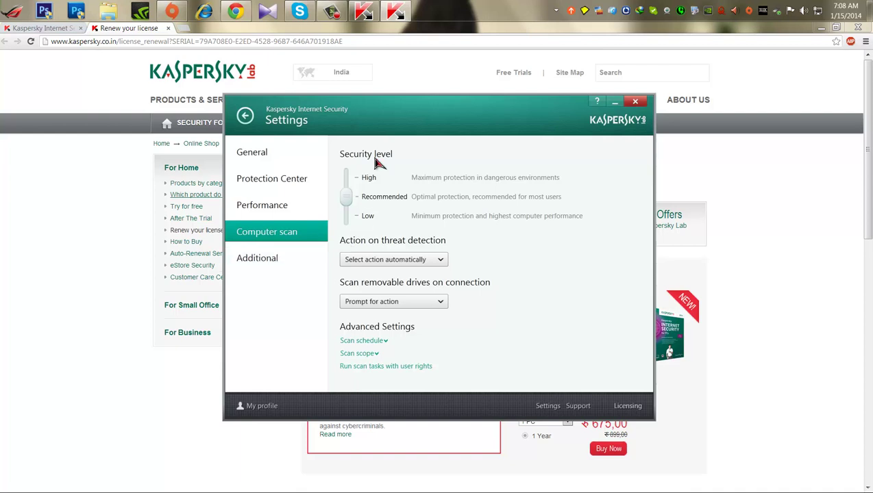
pyautogui.click(276, 258)
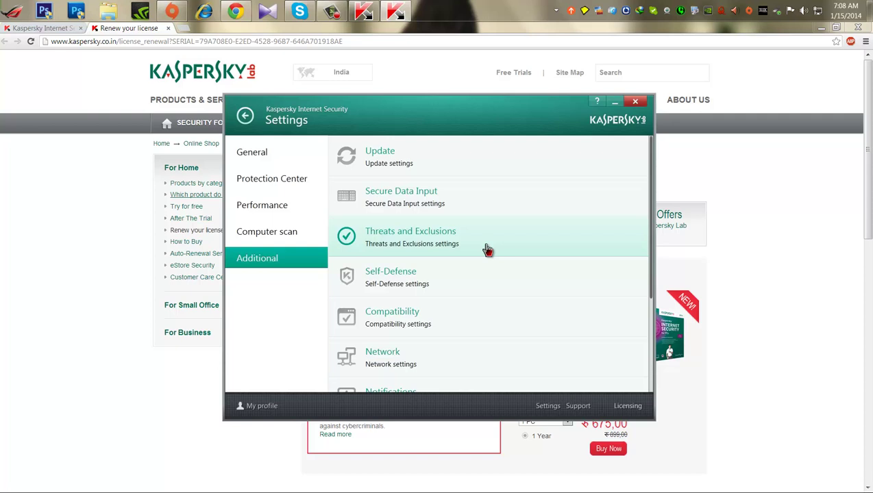
pyautogui.scroll(-1, 480, 292)
pyautogui.scroll(-1, 479, 292)
pyautogui.scroll(-1, 479, 293)
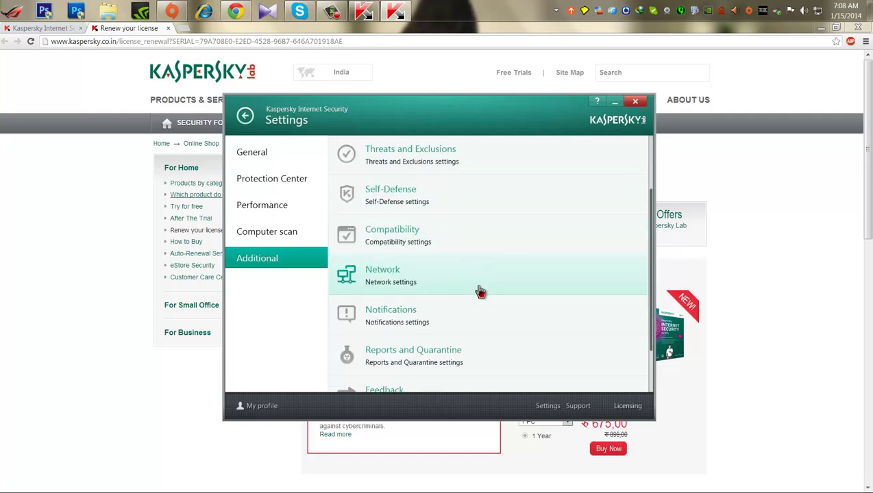
pyautogui.scroll(-1, 479, 293)
pyautogui.scroll(-1, 479, 293)
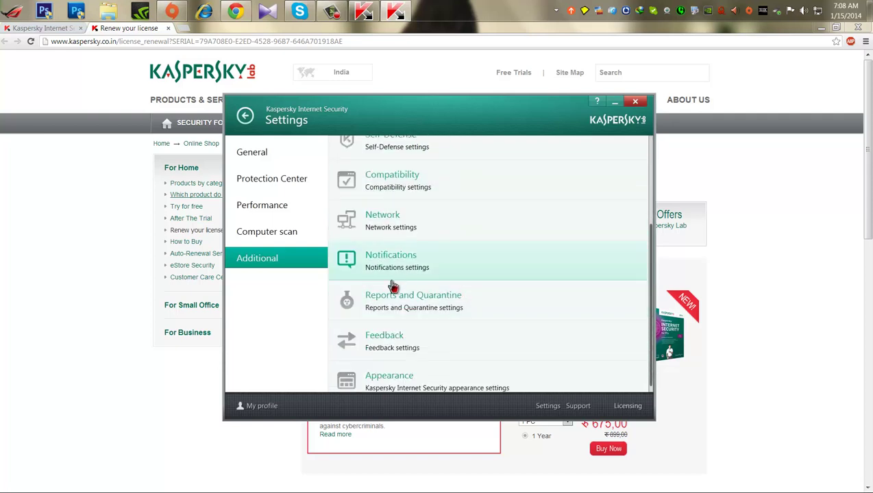
pyautogui.scroll(-1, 438, 319)
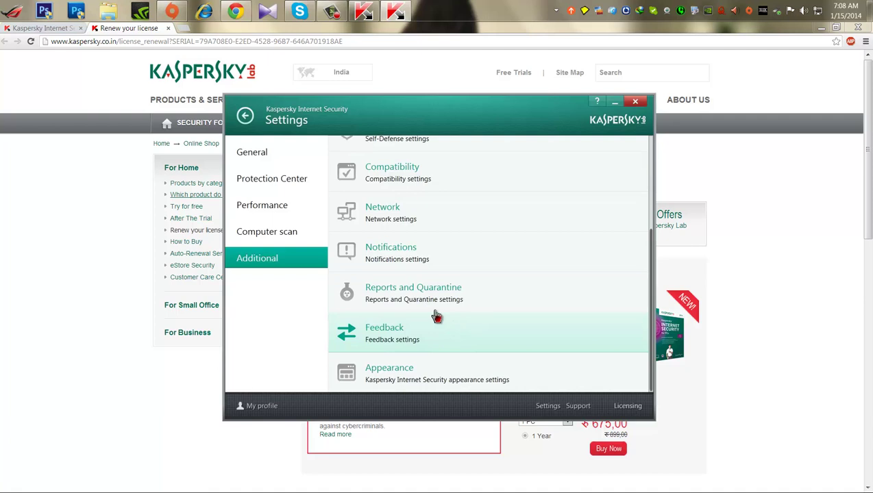
pyautogui.click(244, 118)
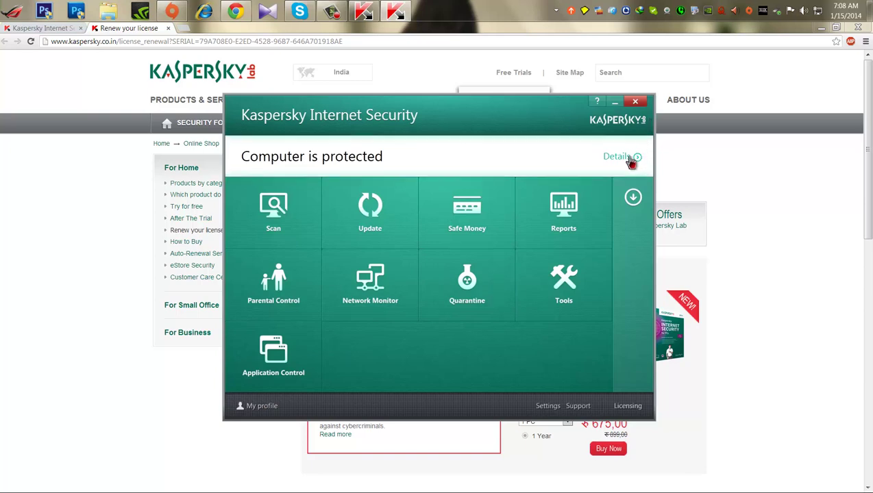
# - Open the protection status Details to watch the database and application update progress
pyautogui.click(565, 159)
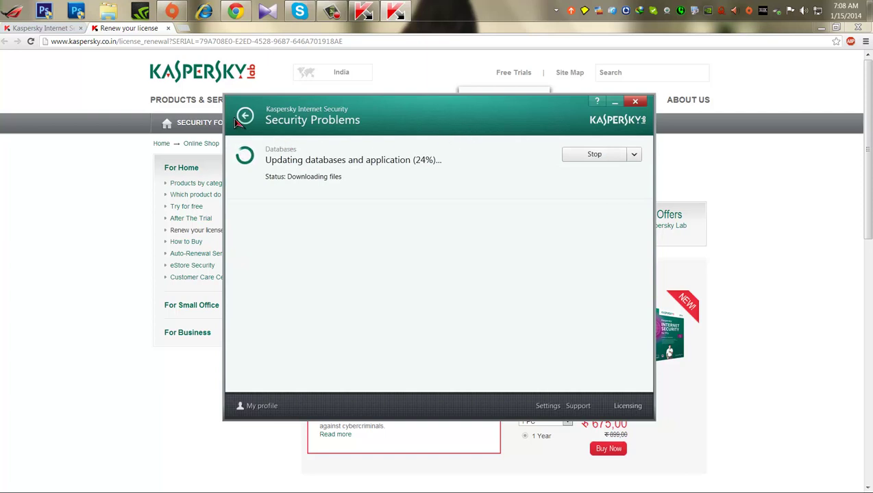